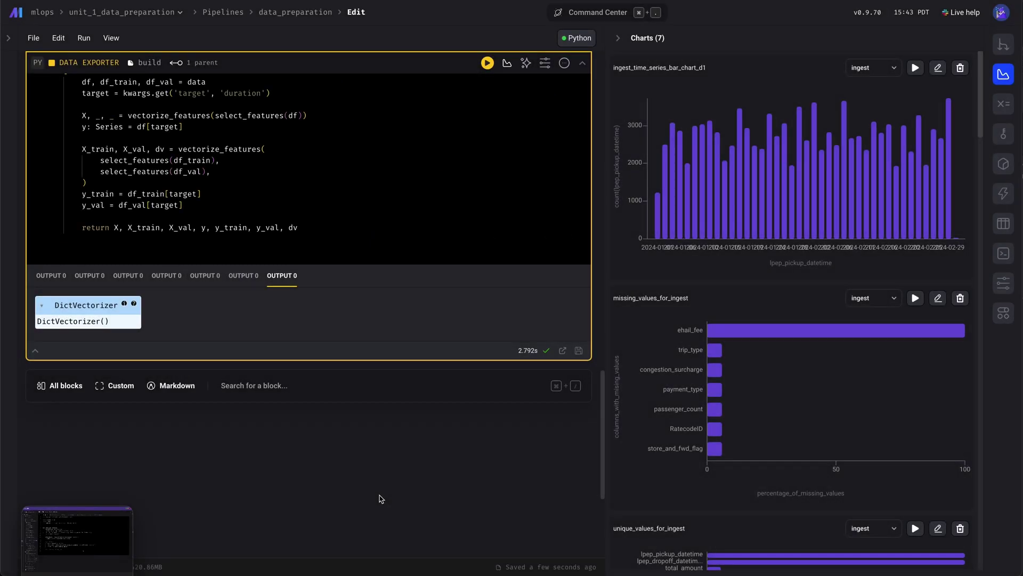
pyautogui.scroll(-2, 380, 499)
pyautogui.scroll(3, 380, 499)
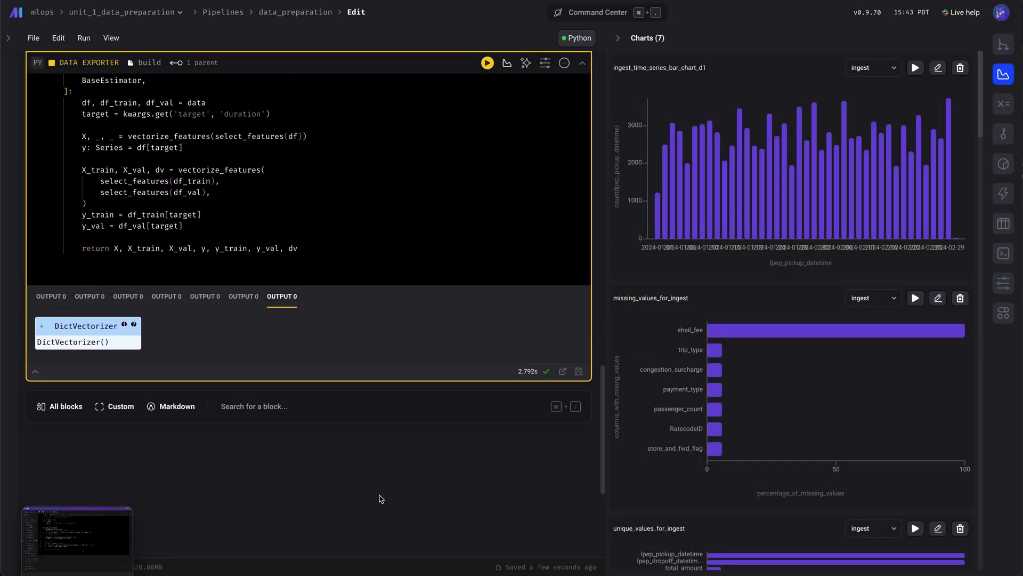
pyautogui.scroll(2, 380, 499)
pyautogui.scroll(2, 380, 499)
pyautogui.scroll(2, 380, 498)
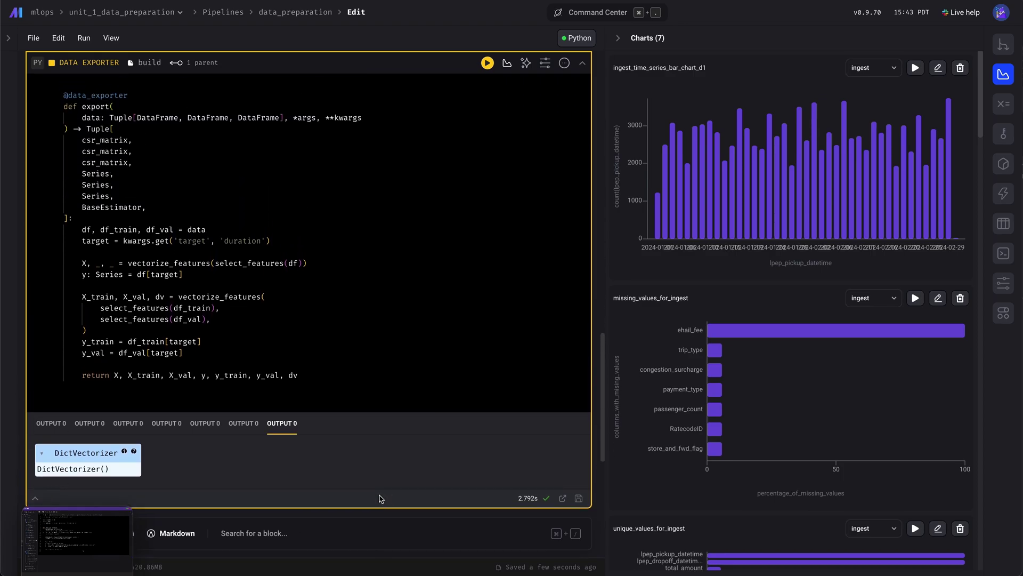
pyautogui.click(379, 379)
pyautogui.press('Return')
pyautogui.press('Return')
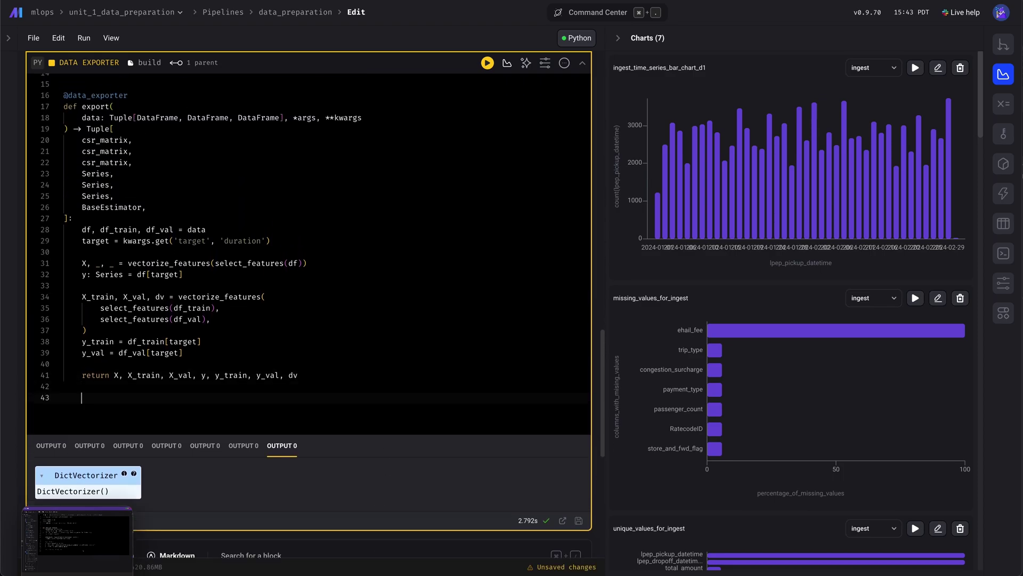
pyautogui.press('Return')
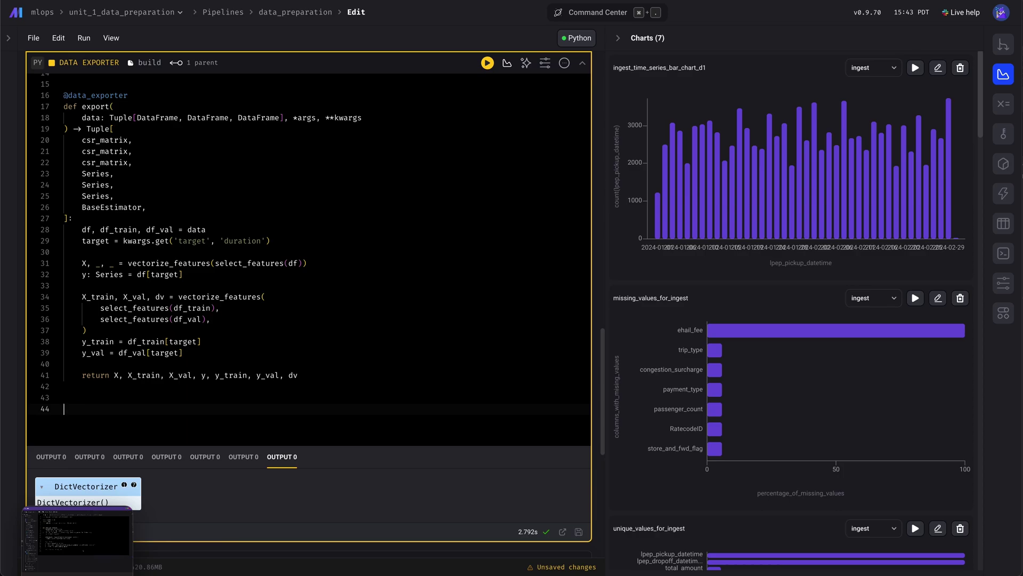
pyautogui.write("@test def test_dataset(     X: csr_matrix,     X_train: csr_matrix,     X_val: csr_matrix,     y: Series,     y_train: Series,     y_val: Series,     *args, ) -> None:     assert (         X.shape[0] == 105870     ), f'Entire dataset should have 105870 examples, but has {X.shape[0]}'     assert (         X.shape[1] == 7027     ), f'Entire dataset should have 7027 features, but has {X.shape[1]}'     assert (         len(y.index) == X.shape[0]     ), f'Entire dataset should have {X.shape[0]} examples, but has {len(y.index)}'")
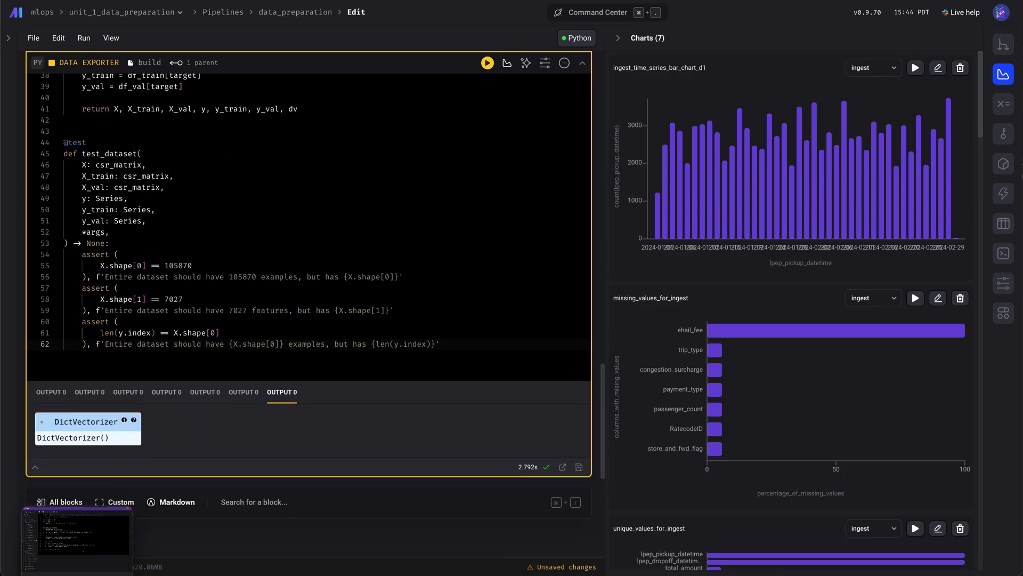
pyautogui.scroll(-1, 309, 240)
pyautogui.scroll(-1, 249, 282)
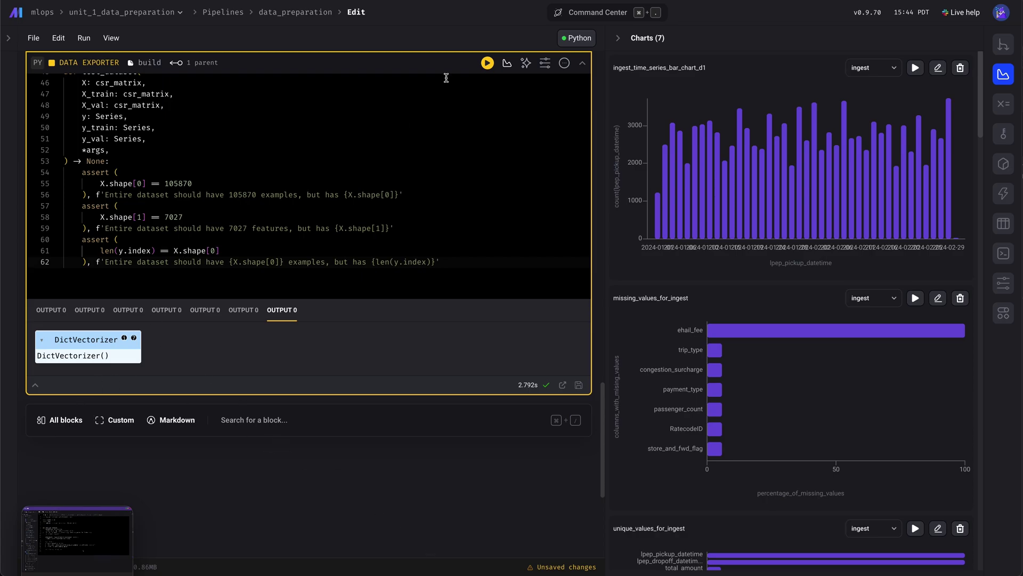
# - Run the data exporter block and confirm the result shows 1/1 tests passed
pyautogui.click(486, 64)
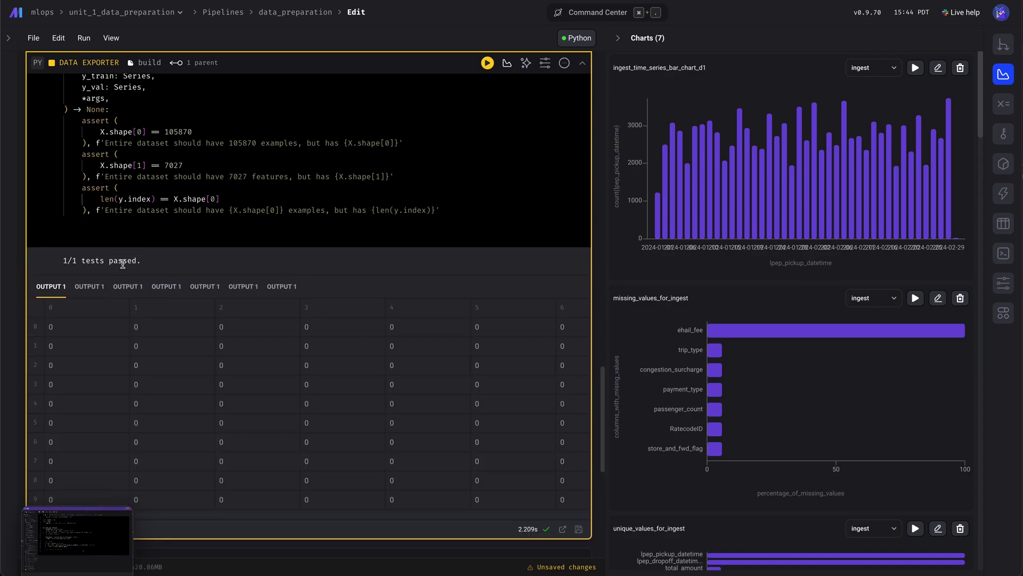
pyautogui.tripleClick(122, 265)
pyautogui.scroll(3, 242, 264)
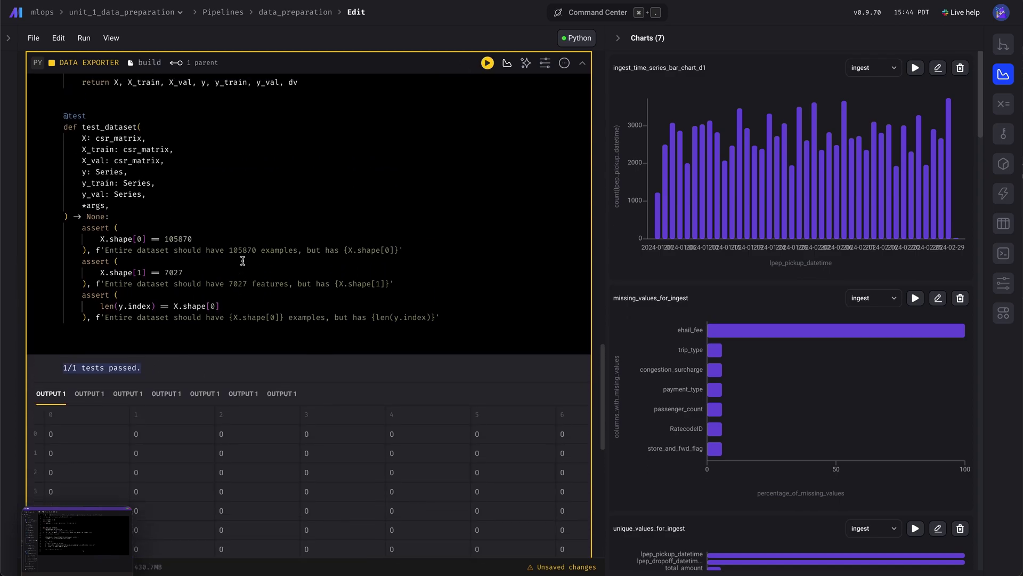
pyautogui.scroll(-3, 242, 261)
pyautogui.scroll(-3, 243, 261)
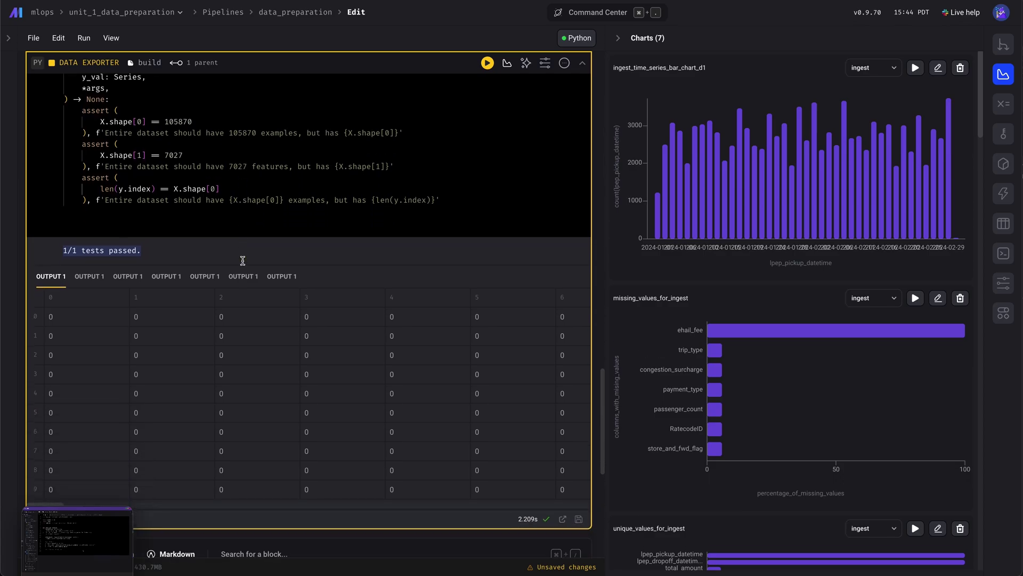
pyautogui.scroll(-3, 244, 264)
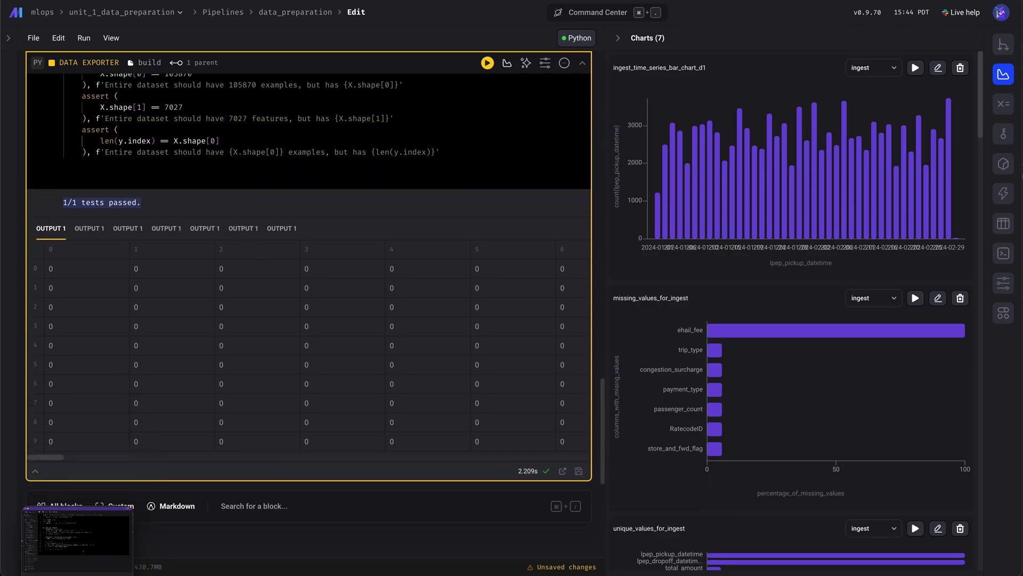
pyautogui.scroll(3, 438, 200)
pyautogui.scroll(1, 438, 201)
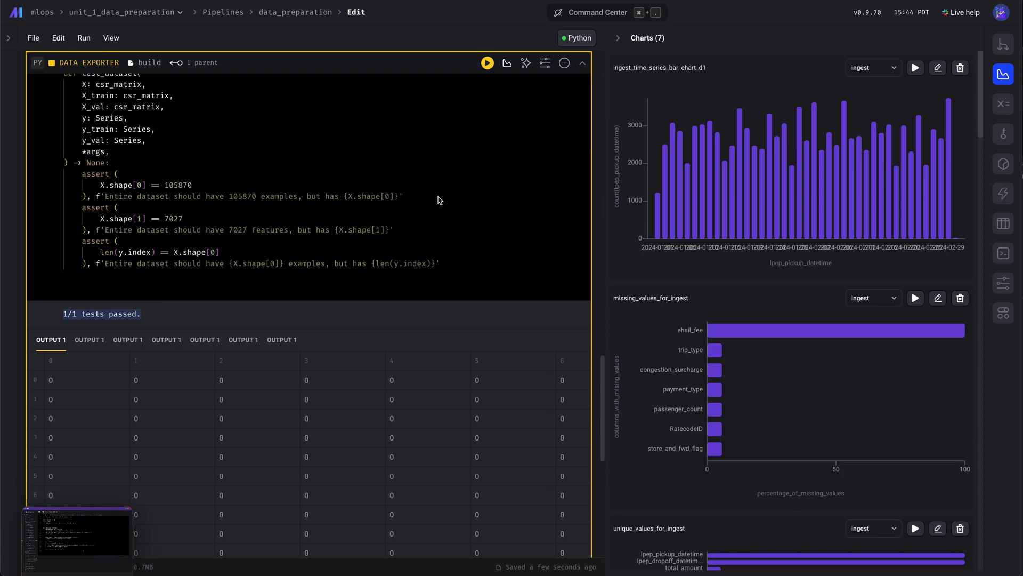
pyautogui.click(463, 263)
pyautogui.press('Return')
pyautogui.press('Return')
pyautogui.press('Return')
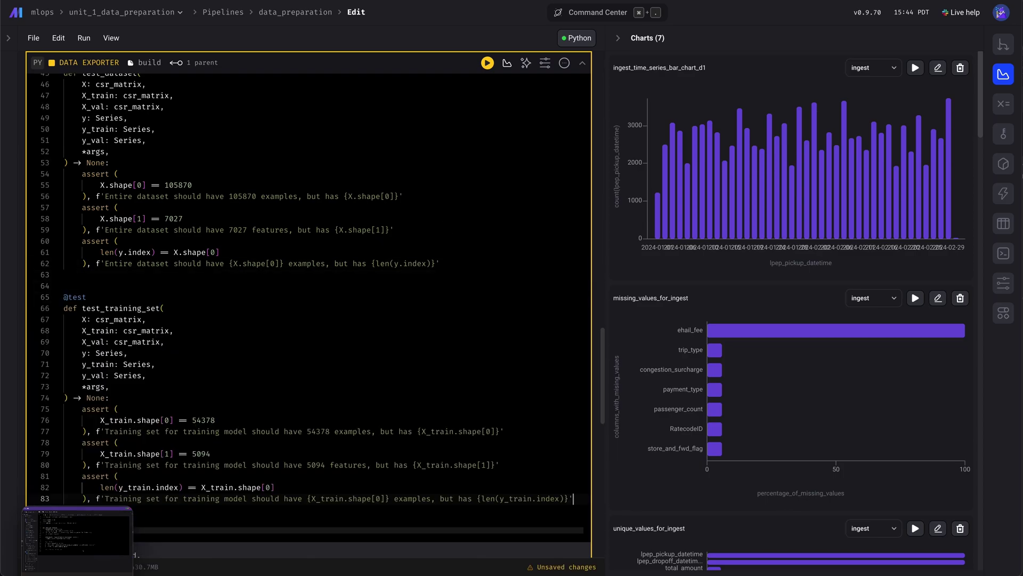
pyautogui.hotkey('ctrl', 'v')
pyautogui.scroll(-3, 288, 276)
pyautogui.scroll(-3, 288, 276)
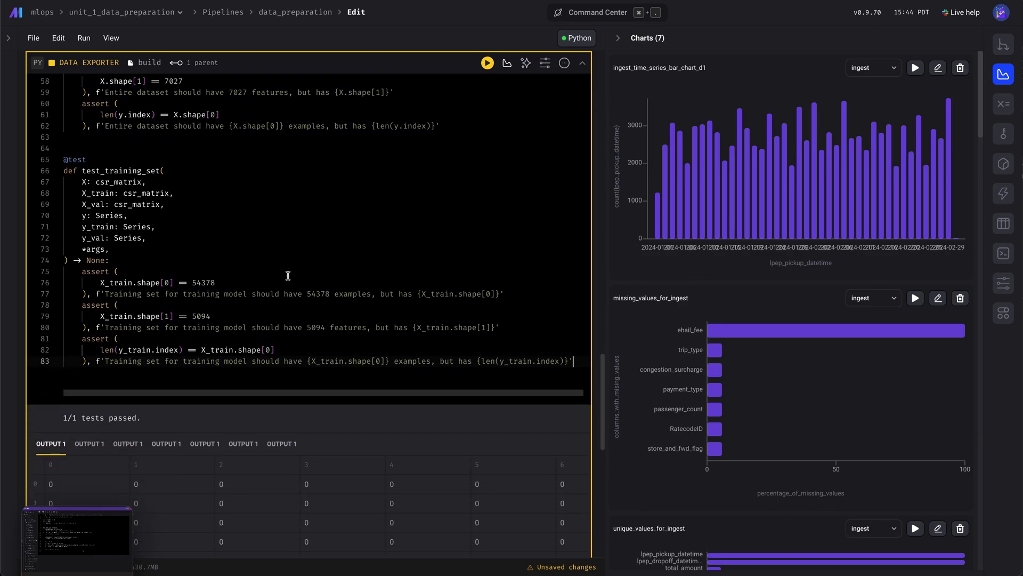
pyautogui.scroll(-2, 288, 276)
# - Run the block again and confirm 2/2 tests passed with the training test included
pyautogui.click(487, 64)
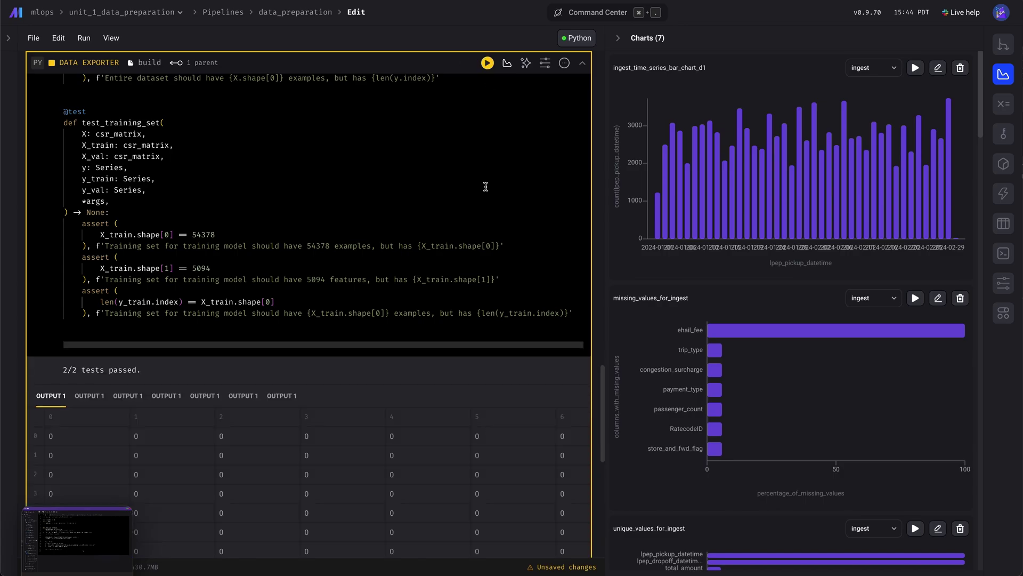
pyautogui.doubleClick(82, 321)
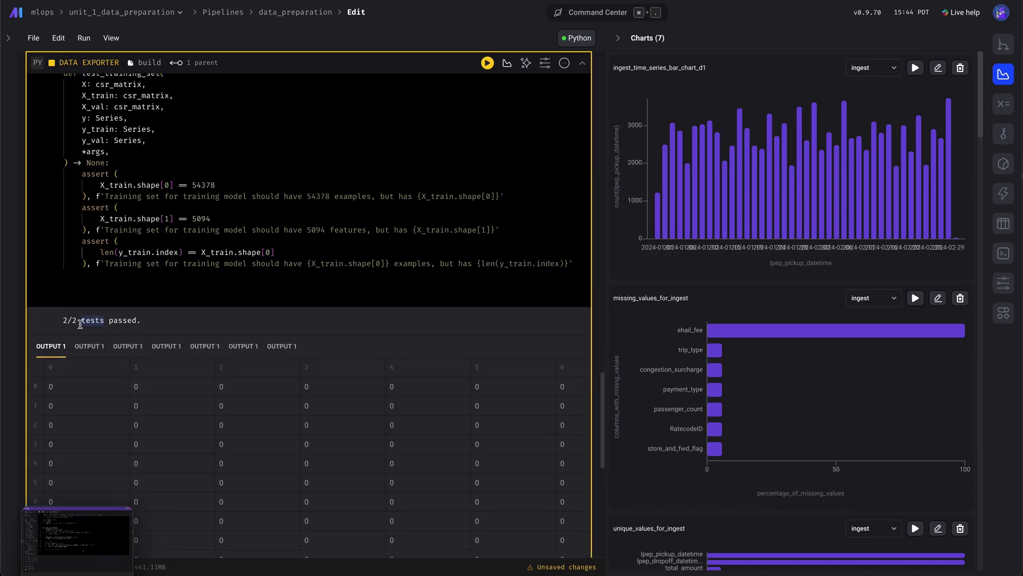
pyautogui.click(80, 322)
pyautogui.click(390, 264)
pyautogui.scroll(-3, 390, 264)
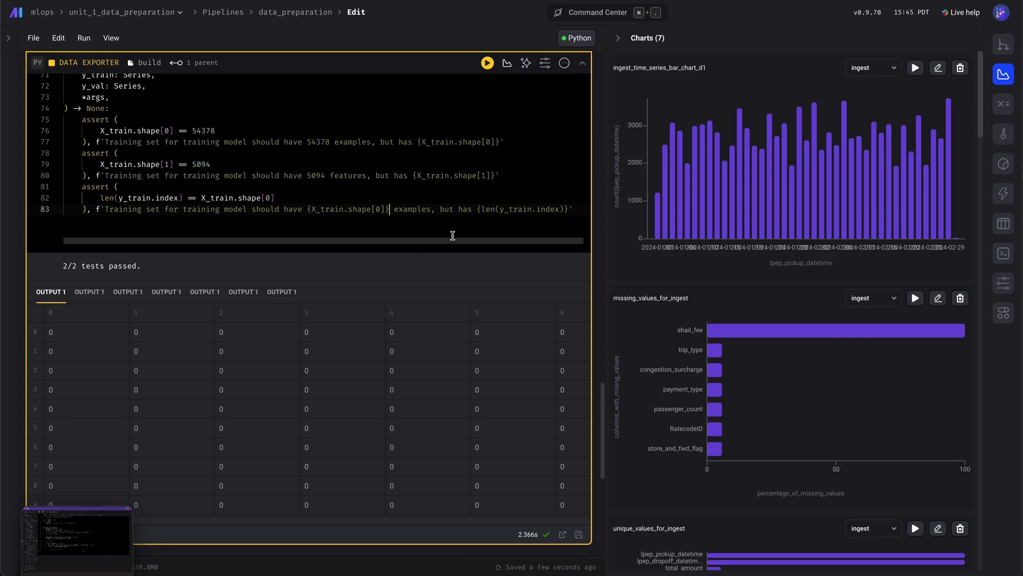
pyautogui.click(572, 208)
pyautogui.press('Return')
pyautogui.press('Return')
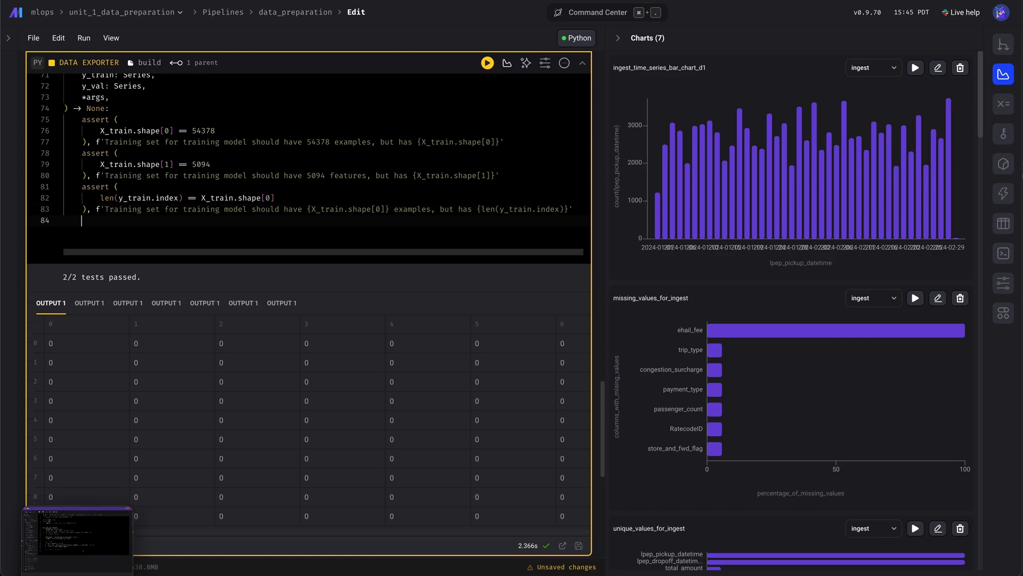
pyautogui.press('Return')
pyautogui.write("@test def test_validation_set(     X: csr_matrix,     X_train: csr_matrix,     X_val: csr_matrix,     y: Series,     y_train: Series,     y_val: Series,     *args, ) -> None:     assert (         X_val.shape[0] == 51492     ), f'Training set for validation should have 51492 examples, but has {X_val.shape[0]}'     assert (         X_val.shape[1] == 5094     ), f'Training set for validation should have 5094 features, but has {X_val.shape[1]}'     assert (         len(y_val.index) == X_val.shape[0]     ), f'Training set for training model should have {X_val.shape[0]} examples, but has {len(y_val.index)}'")
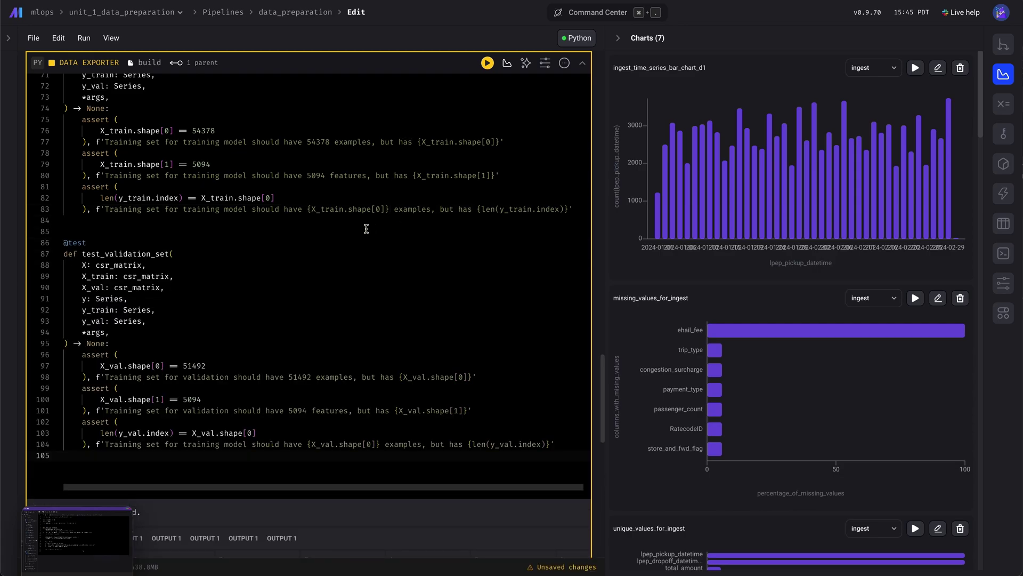
pyautogui.scroll(-3, 367, 229)
pyautogui.scroll(-2, 366, 230)
pyautogui.scroll(-2, 366, 230)
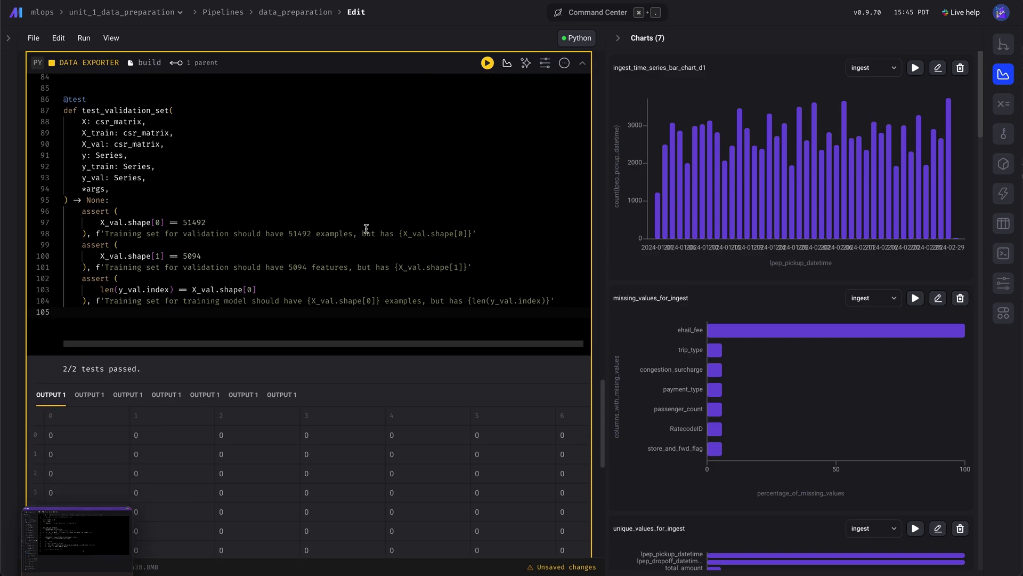
pyautogui.scroll(-1, 367, 230)
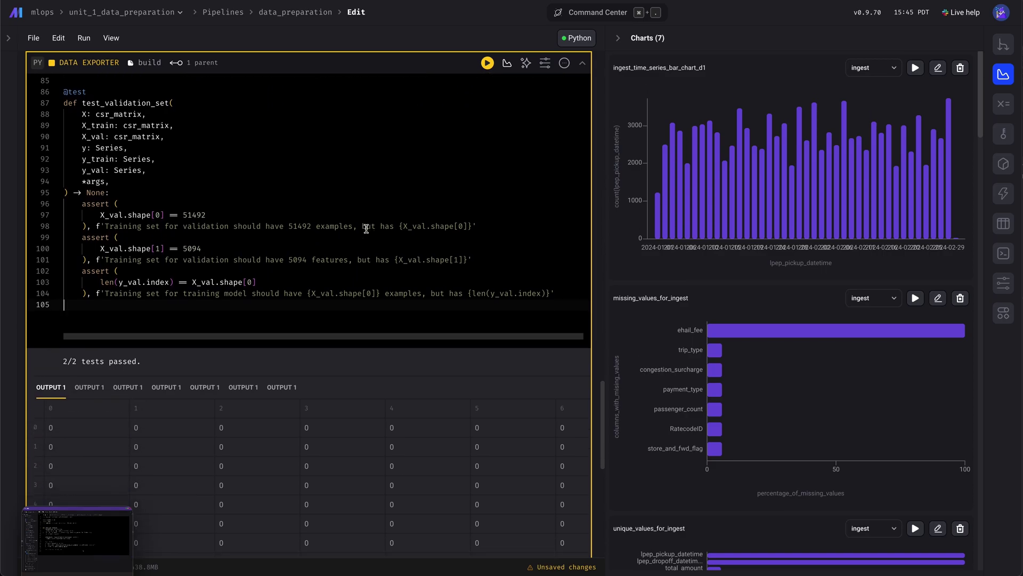
pyautogui.click(487, 62)
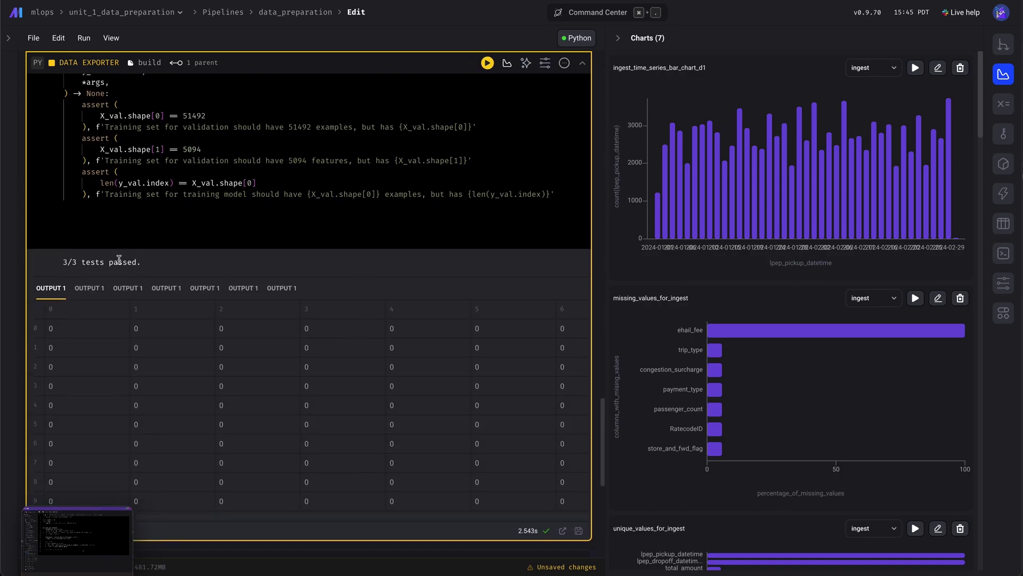
pyautogui.scroll(-1, 444, 356)
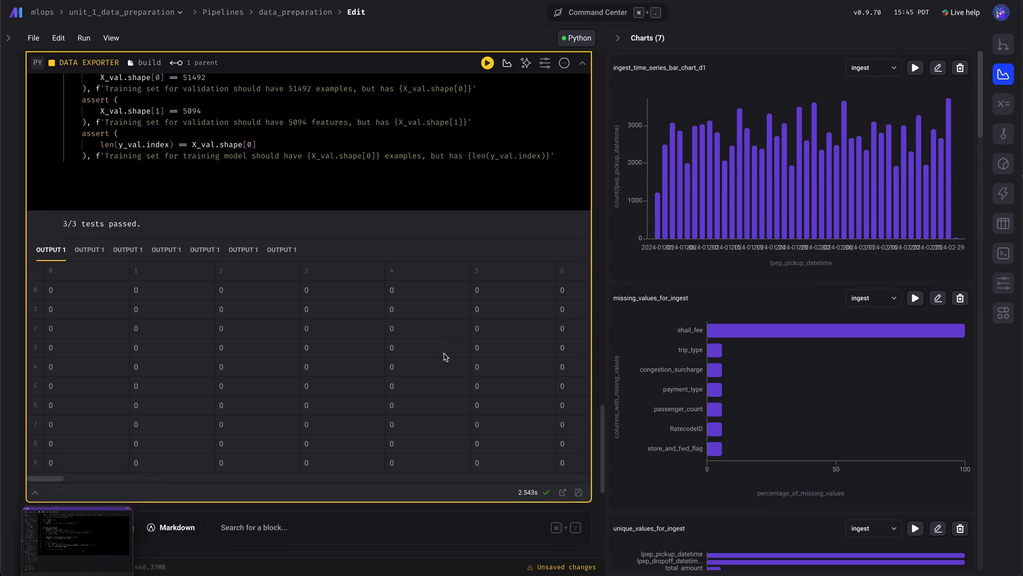